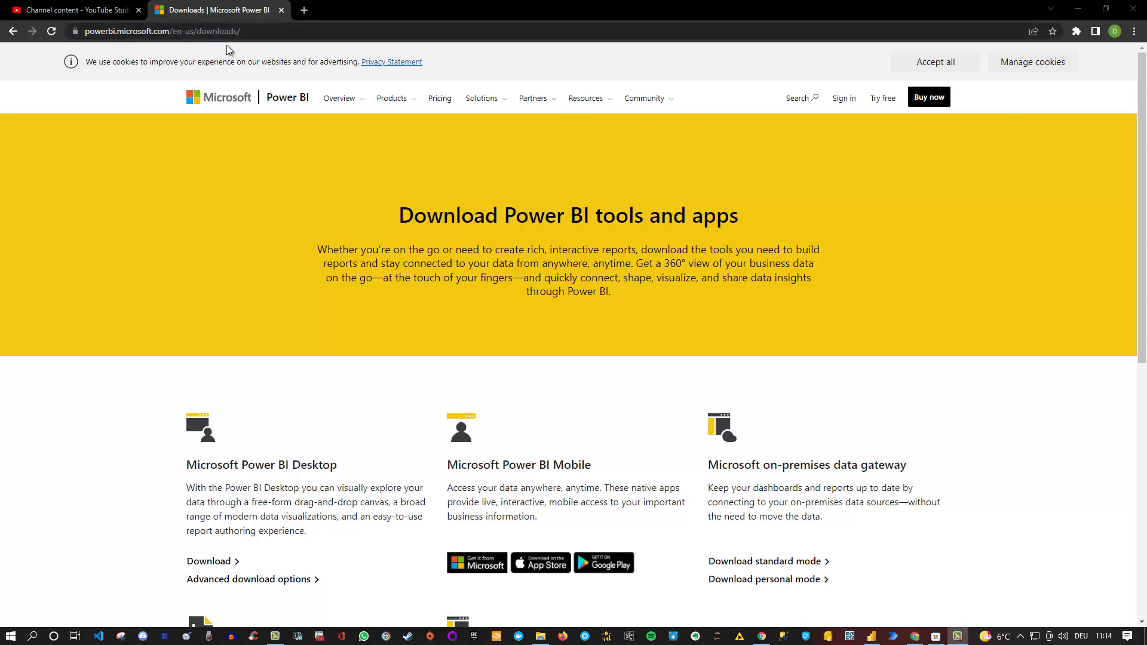
scroll(319, 323, down, 2)
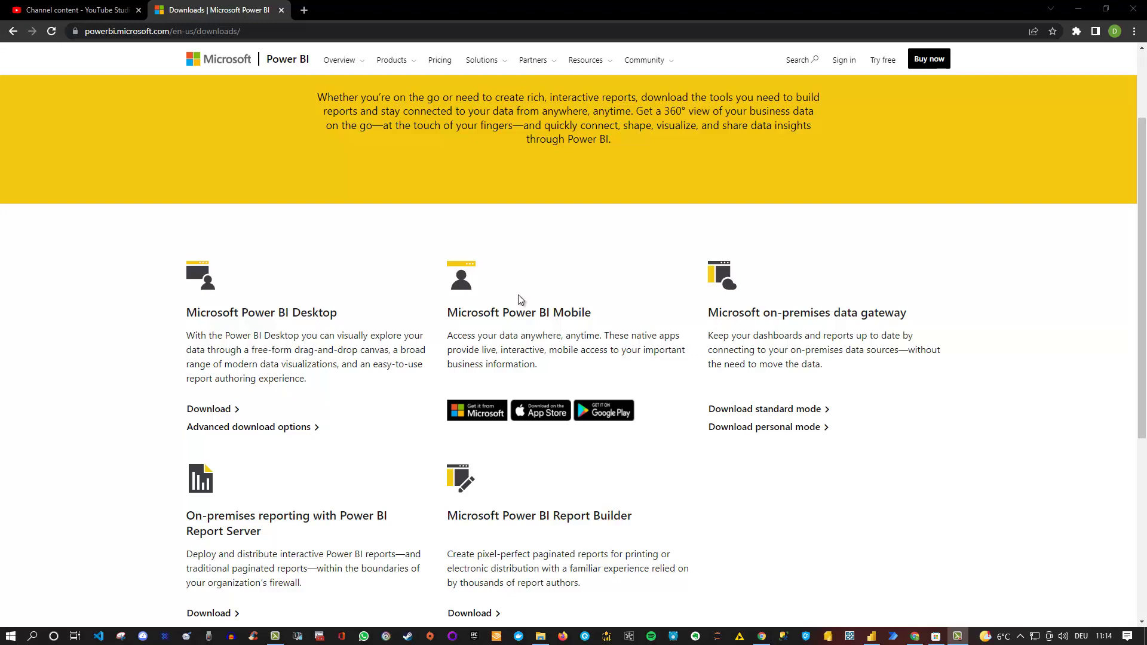
click(935, 636)
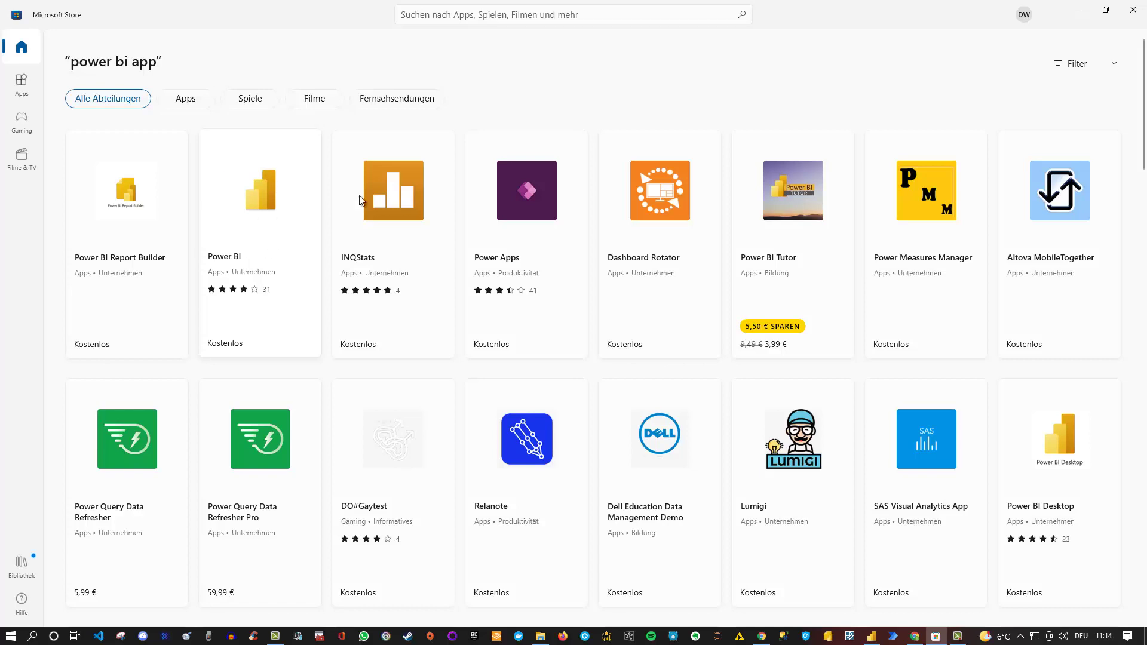
click(1075, 12)
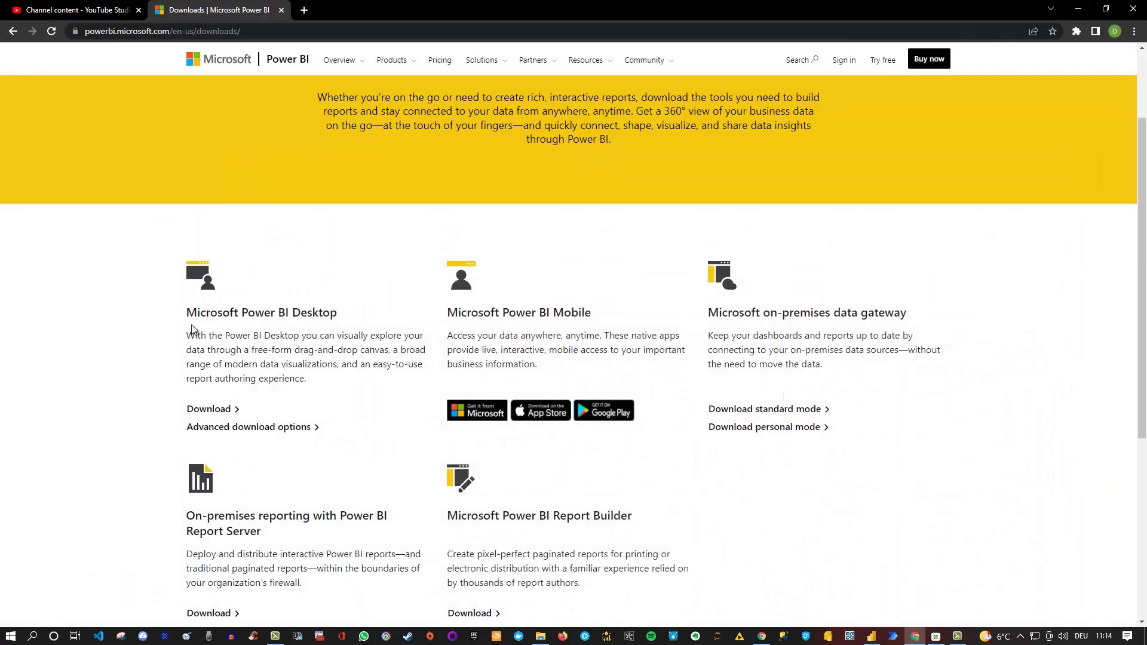